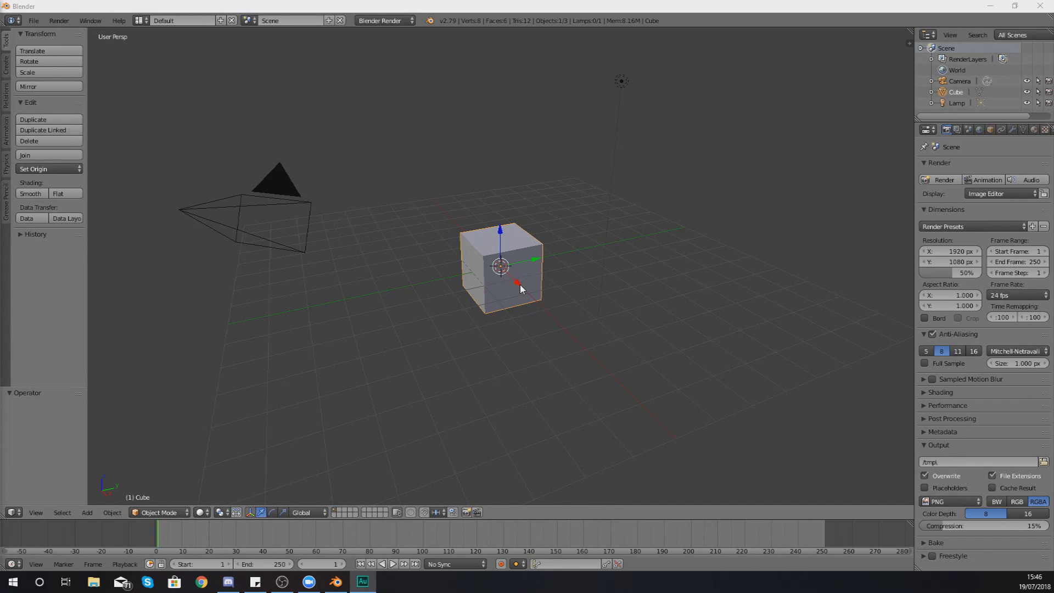
- Move the cube away from the scene origin with the translate manipulator
left_click_drag(519, 285, 507, 221)
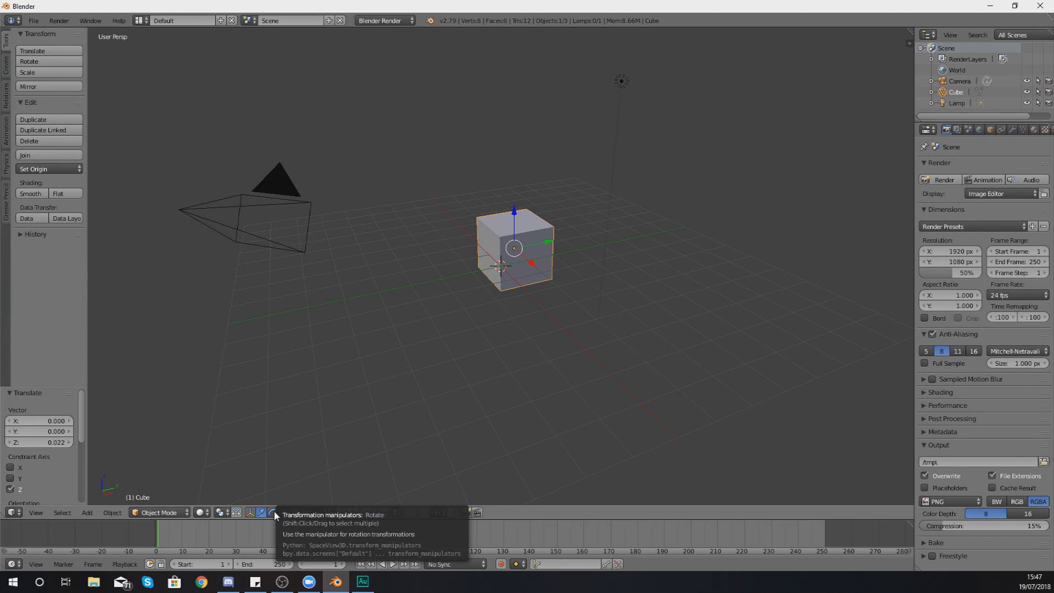
- Switch to the rotate manipulator and rotate the cube around its axes, including about 101° around X
left_click(275, 510)
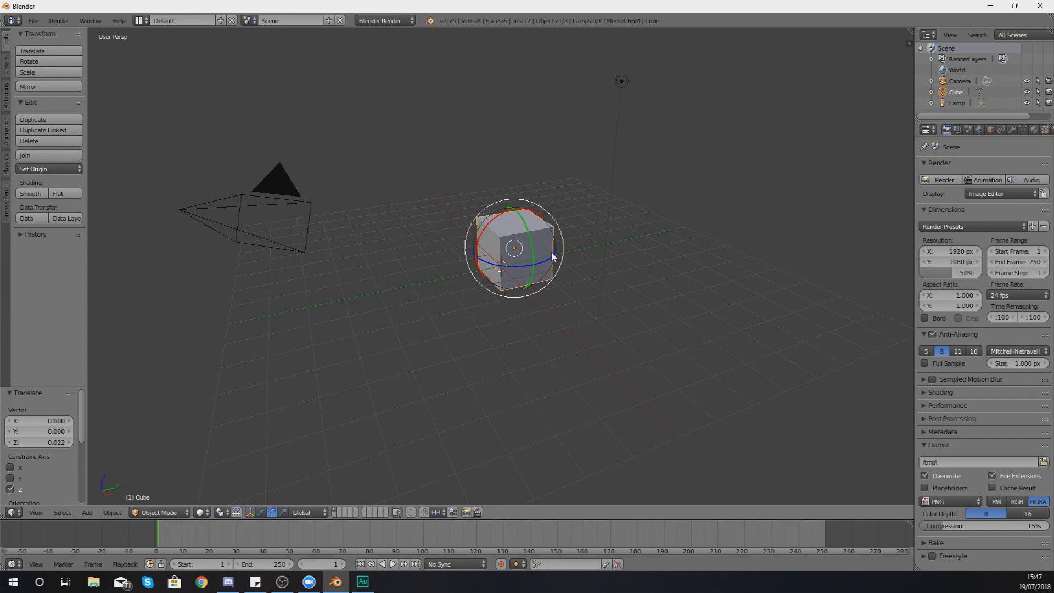
left_click_drag(557, 258, 484, 270)
left_click_drag(526, 232, 477, 237)
middle_click_drag(388, 237, 503, 243)
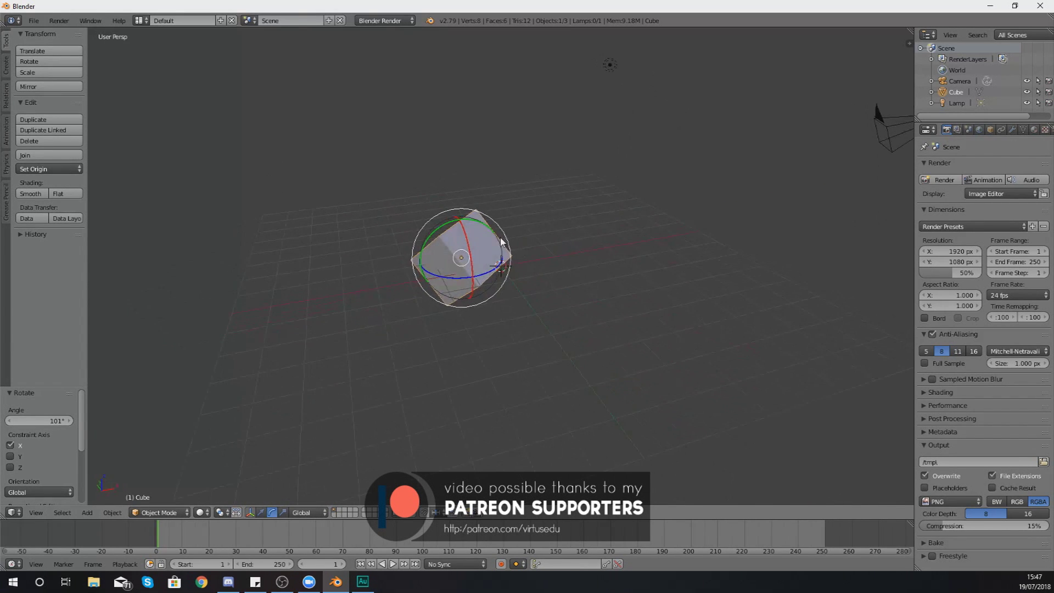
- Switch to the scale manipulator and stretch the rotated cube by a factor of about 2.915 along Y
left_click(283, 512)
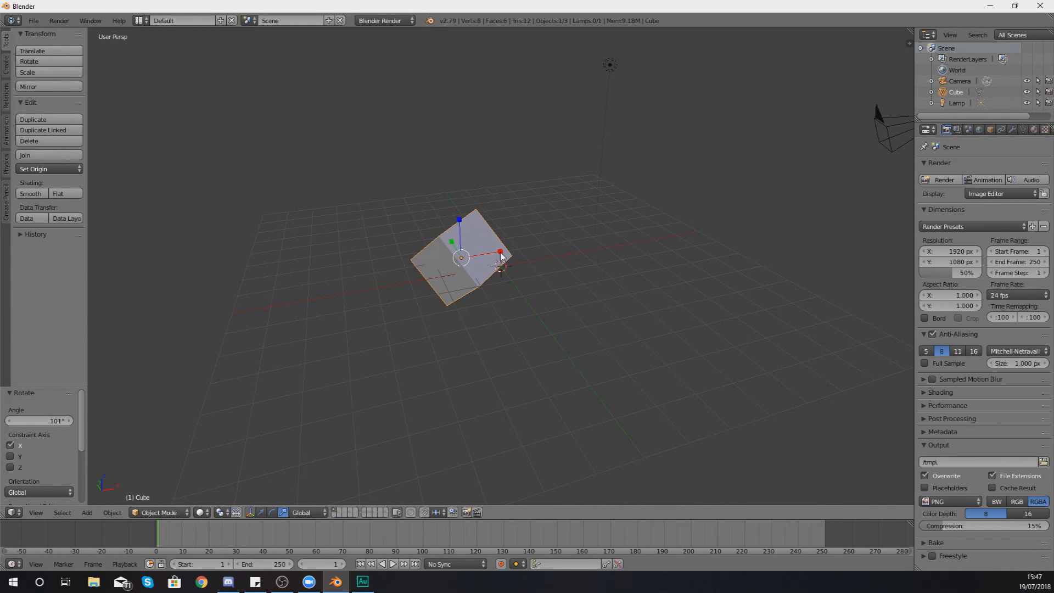
left_click_drag(501, 255, 417, 221)
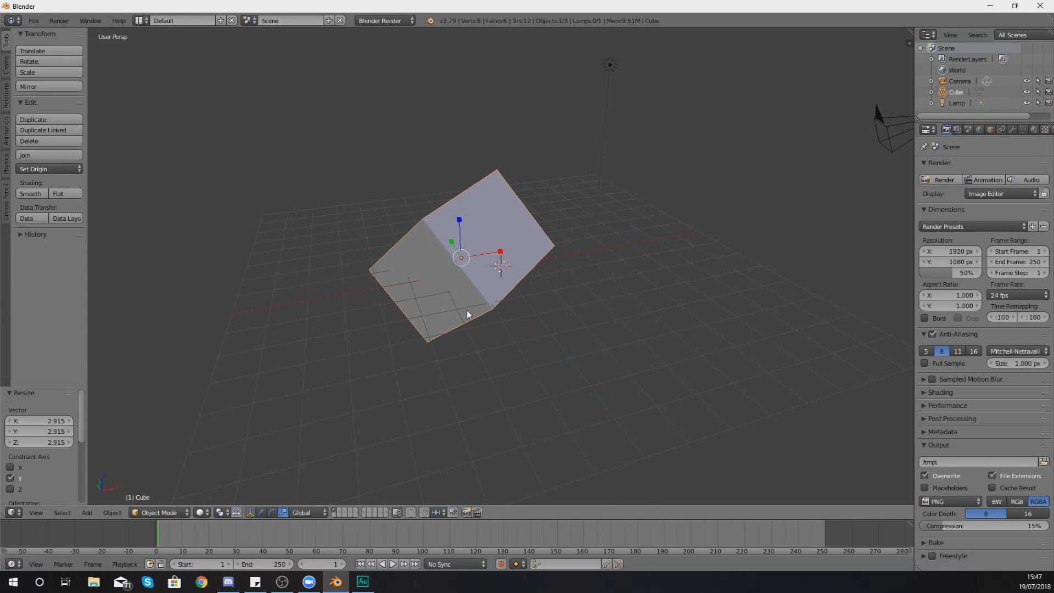
middle_click_drag(480, 278, 530, 298)
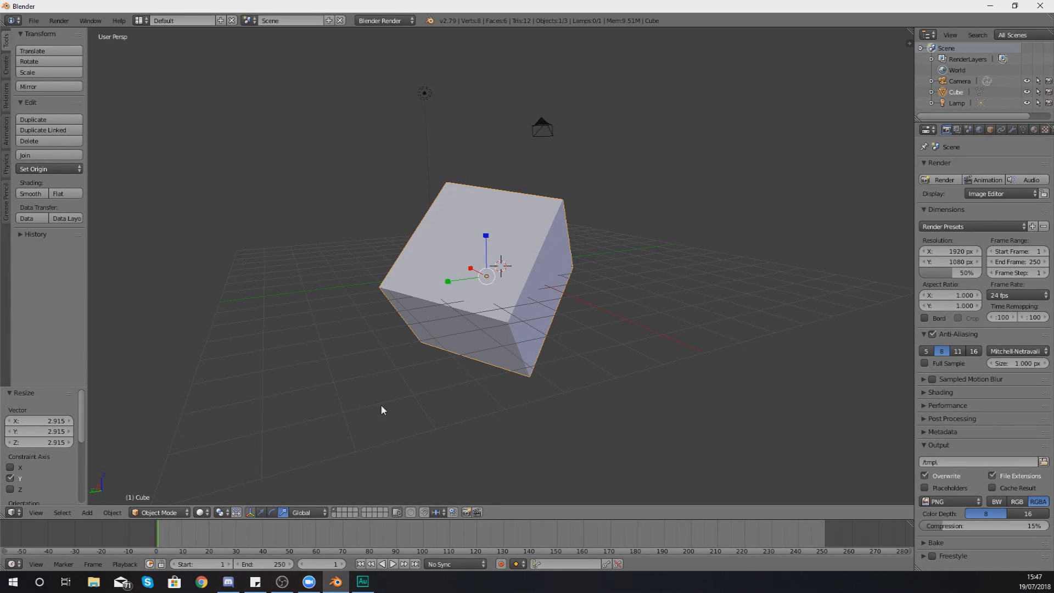
- Display the translate and scale manipulators together on the cube
left_click(262, 513)
left_click(283, 512, "shift")
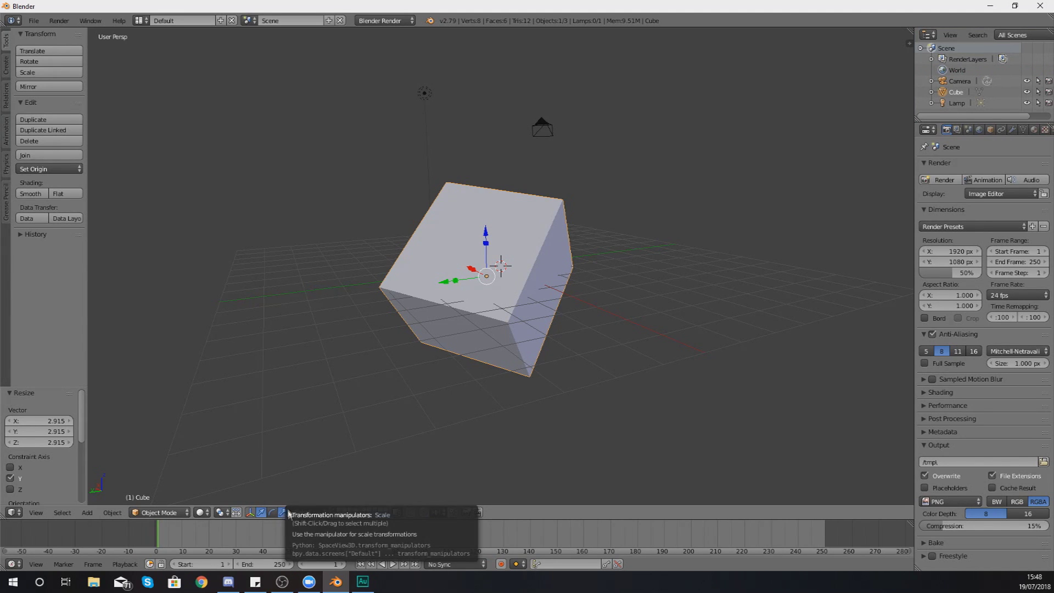
left_click(285, 512, "shift")
middle_click_drag(511, 239, 608, 256)
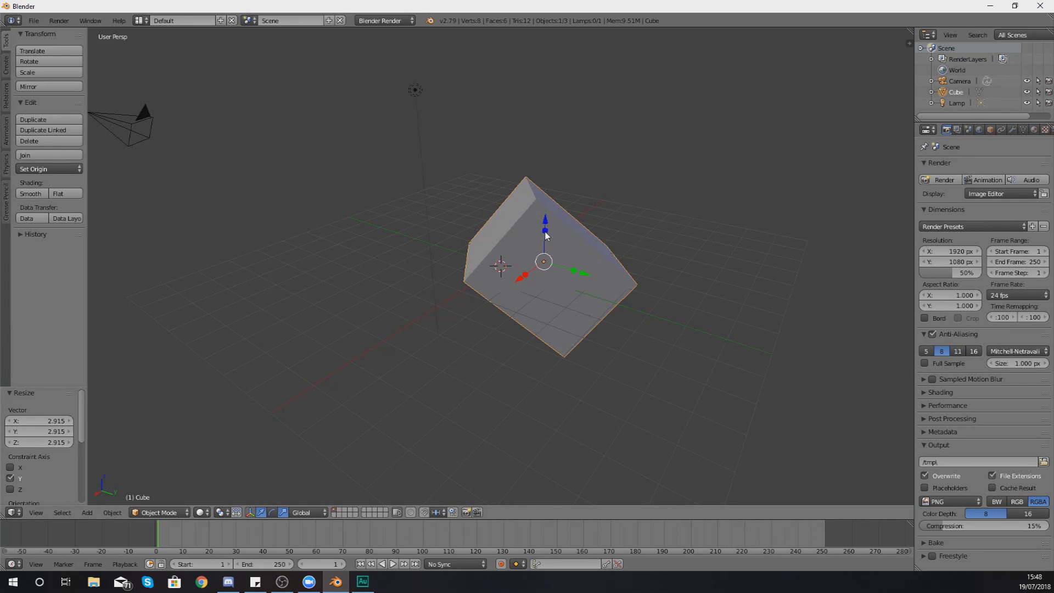
- Move the cube about 0.218 along Z and scale it by a factor of about 1.604 along Z
mouse_move(544, 227)
left_mouse_down()
mouse_move(541, 196)
mouse_move(548, 229)
left_mouse_up()
key("s")
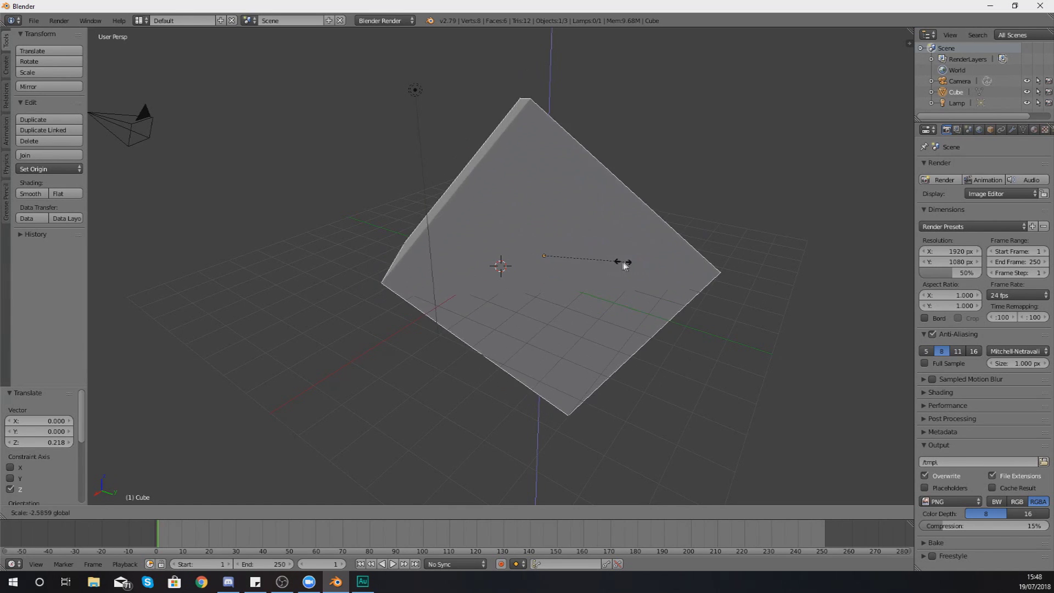
left_click(498, 243)
middle_click_drag(596, 249, 468, 232)
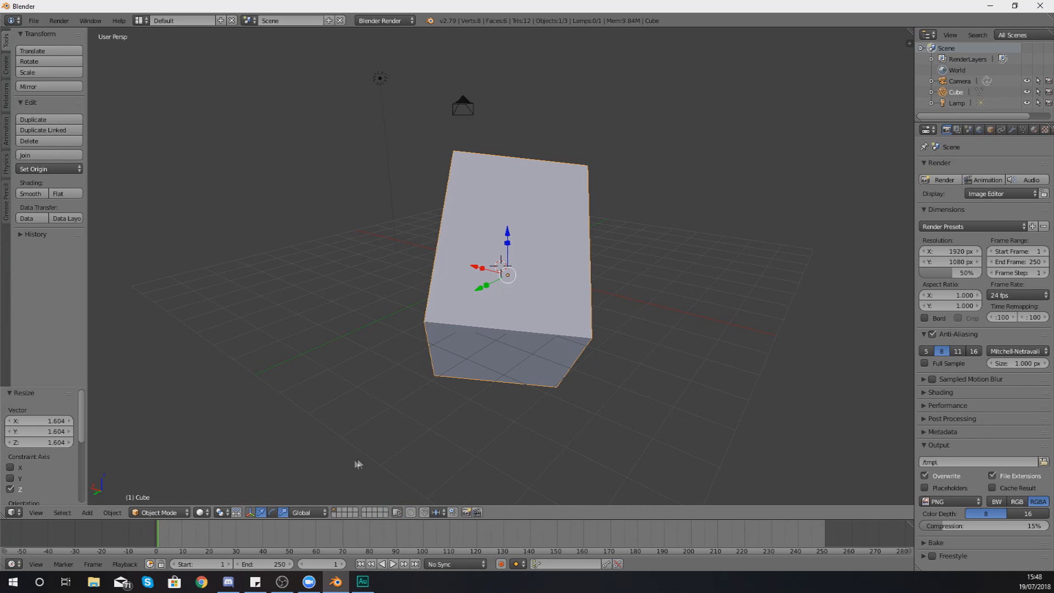
middle_click_drag(414, 346, 536, 345)
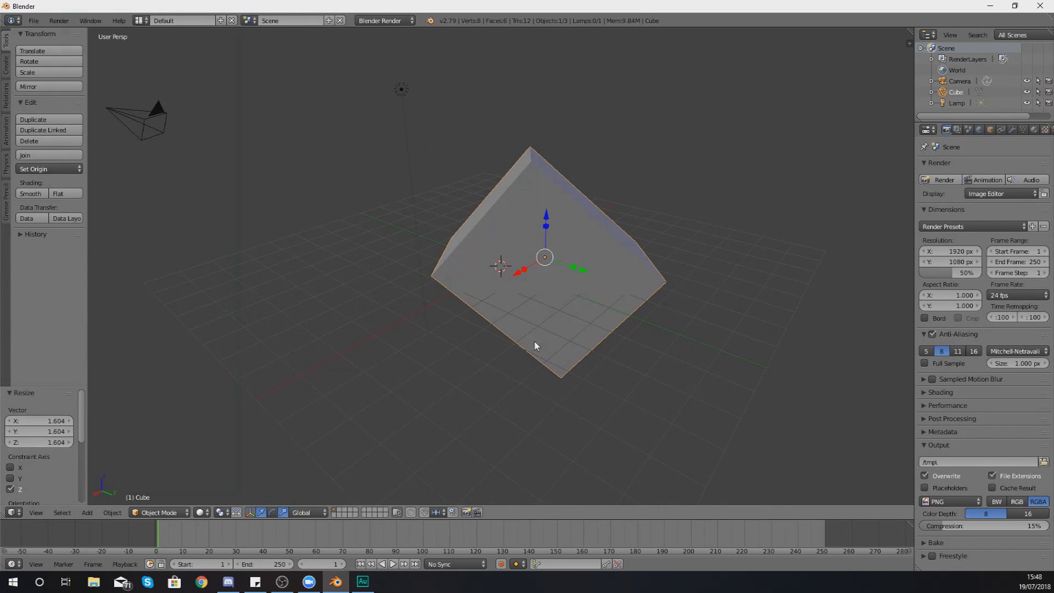
- Scale the cube uniformly by a factor of about 1.742 and rotate it freely by about 392°
key("s")
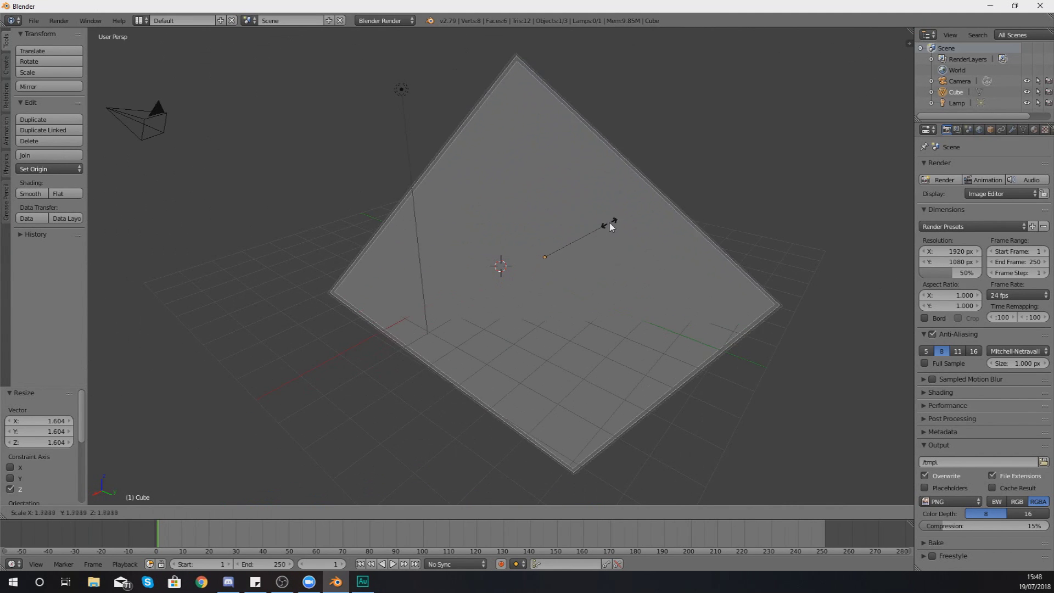
left_click(611, 226)
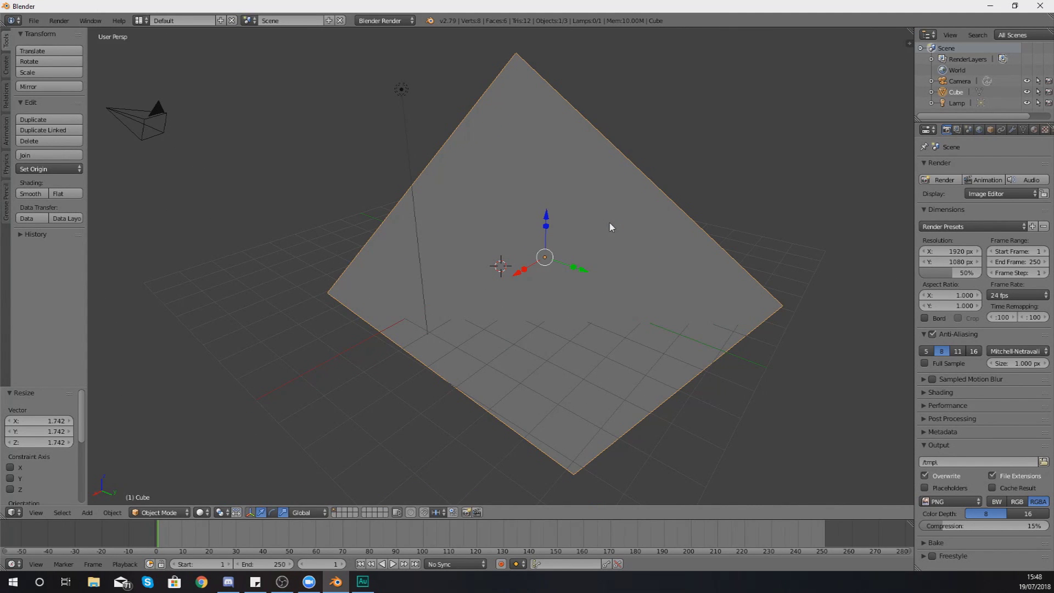
key("r")
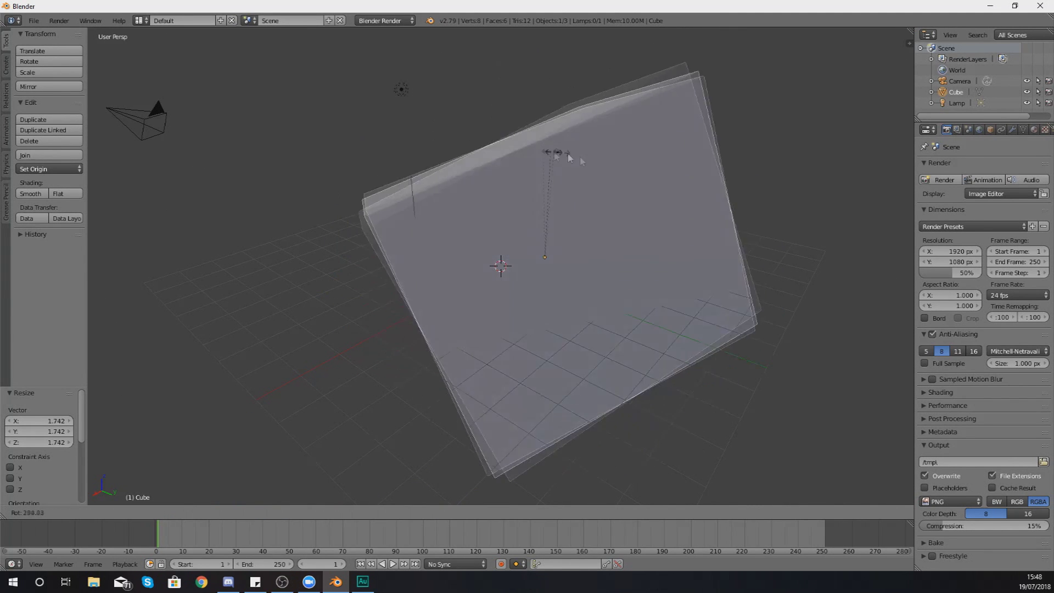
left_click(622, 271)
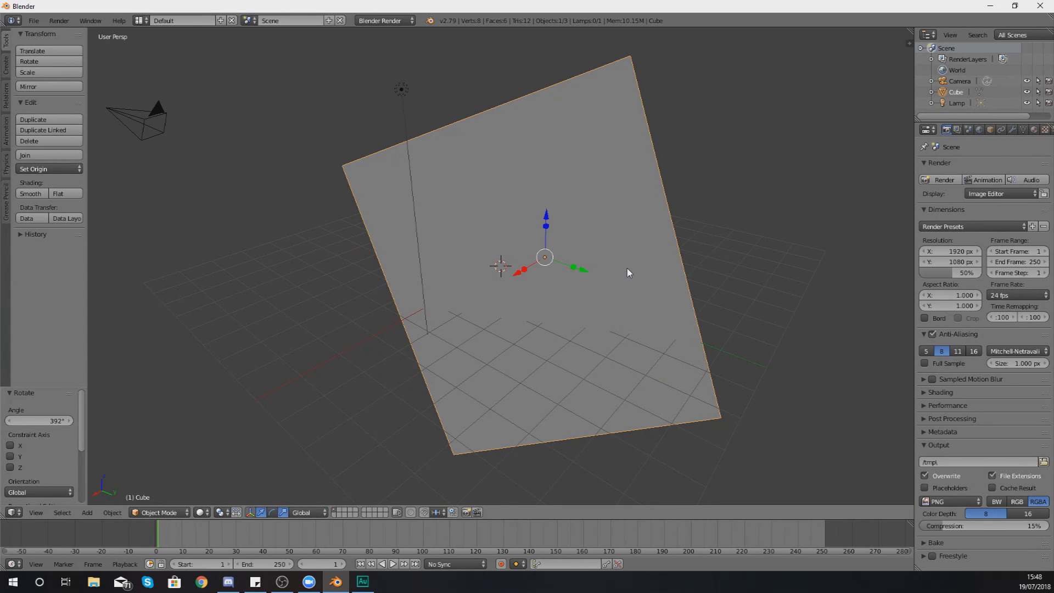
- Move the cube freely by about X 1.676, Y -1.853, Z -0.097, and call up the delete confirmation
key("g")
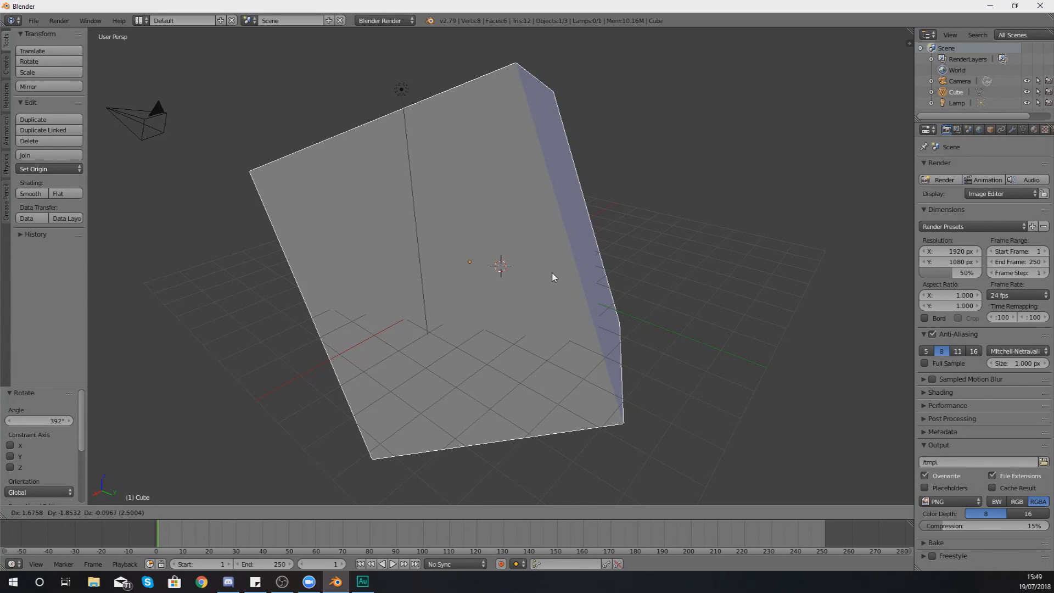
left_click(552, 273)
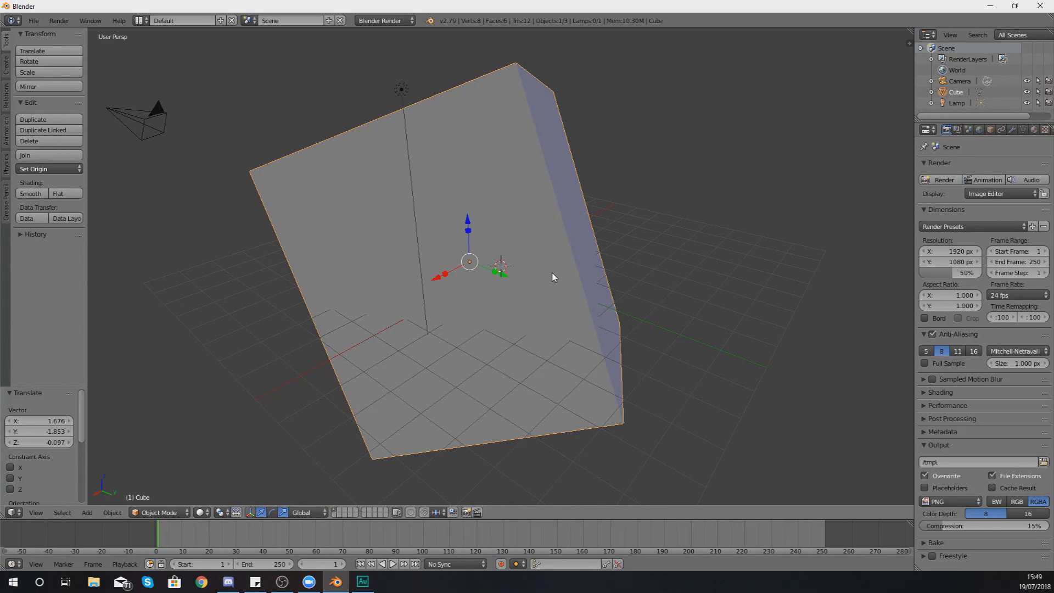
key("x")
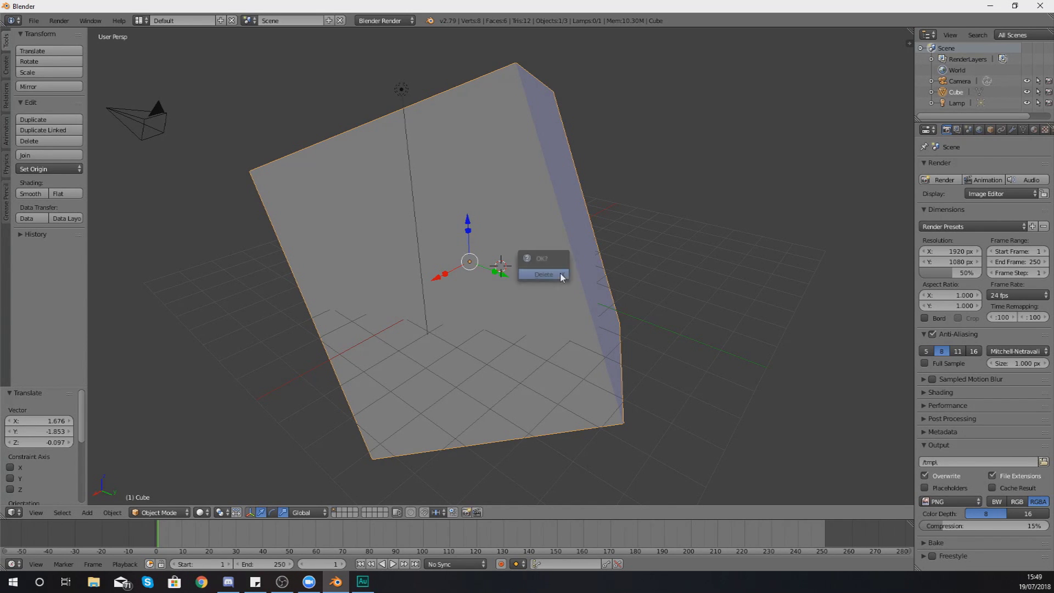
- Undo the cube's recent moves, rotations and scalings
key("ctrl+z")
key("ctrl+z")
key("ctrl+z")
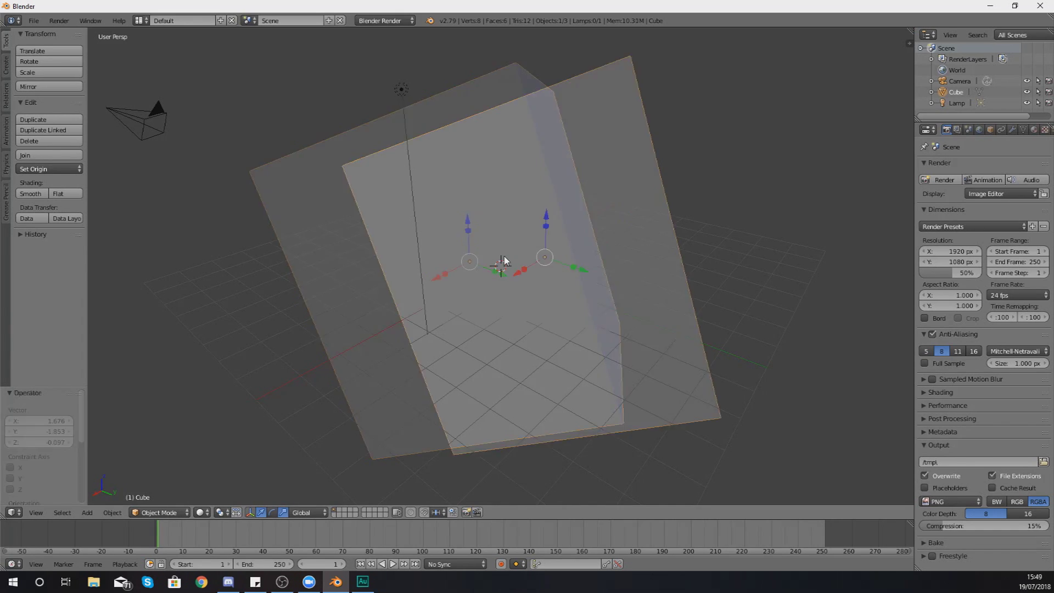
key("ctrl+z")
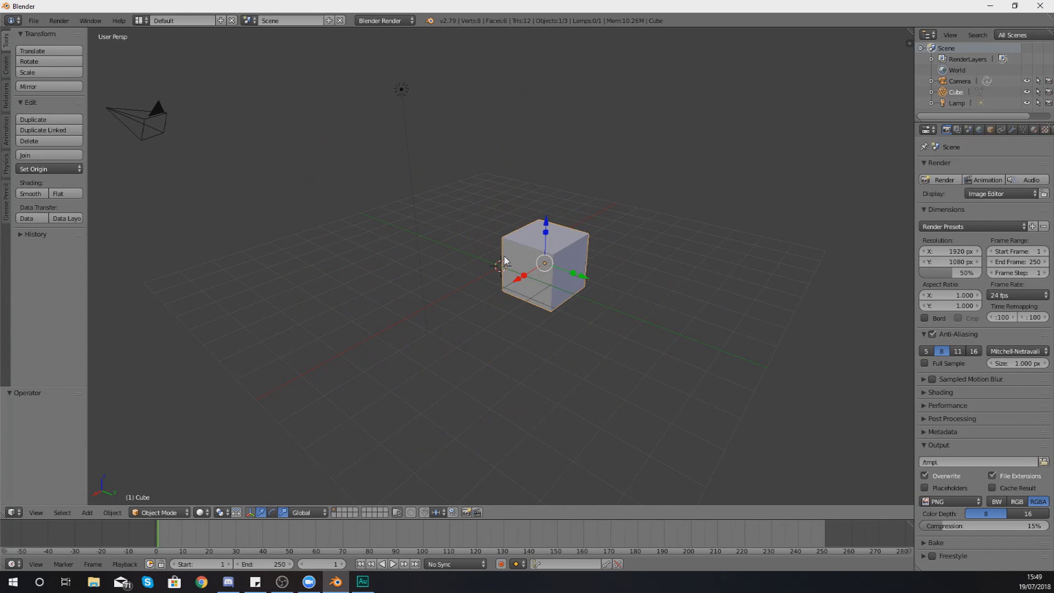
key("ctrl+z")
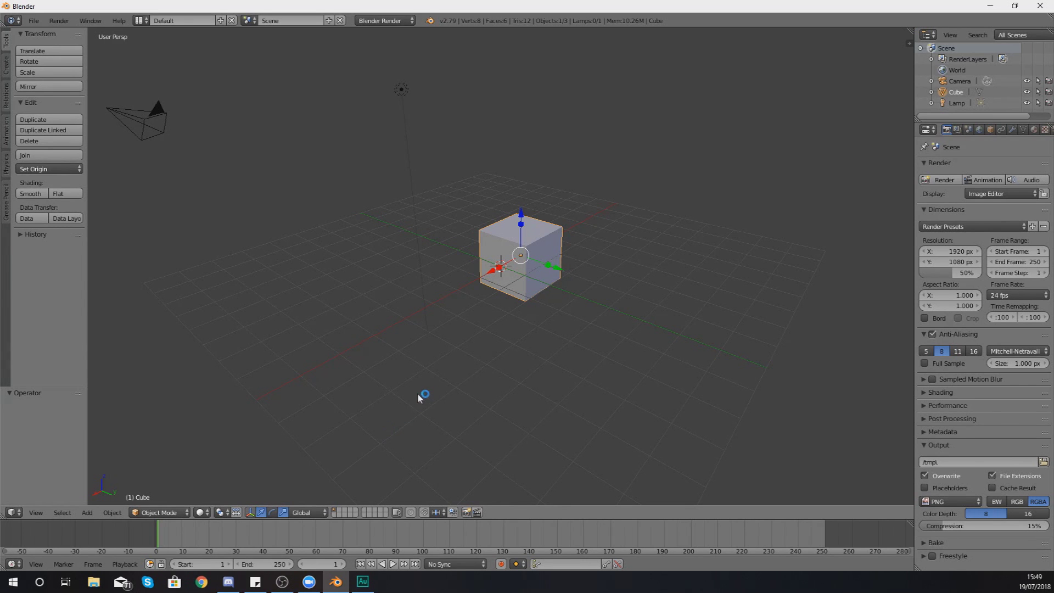
- Scale the cube by a factor of about 3.054 along global X and about -1.749 along global Y
key("s")
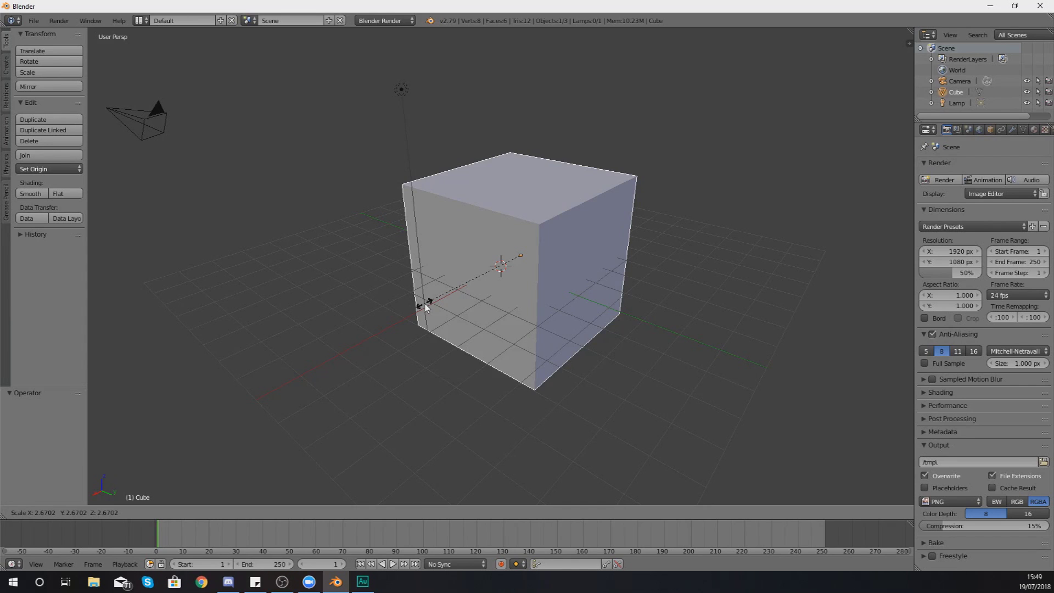
key("x")
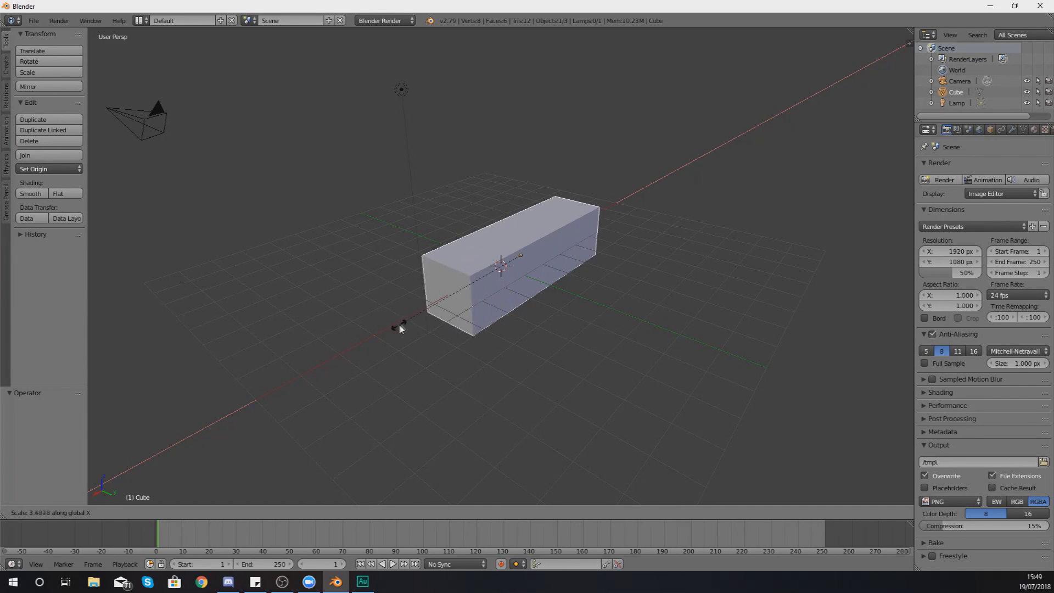
left_click(415, 322)
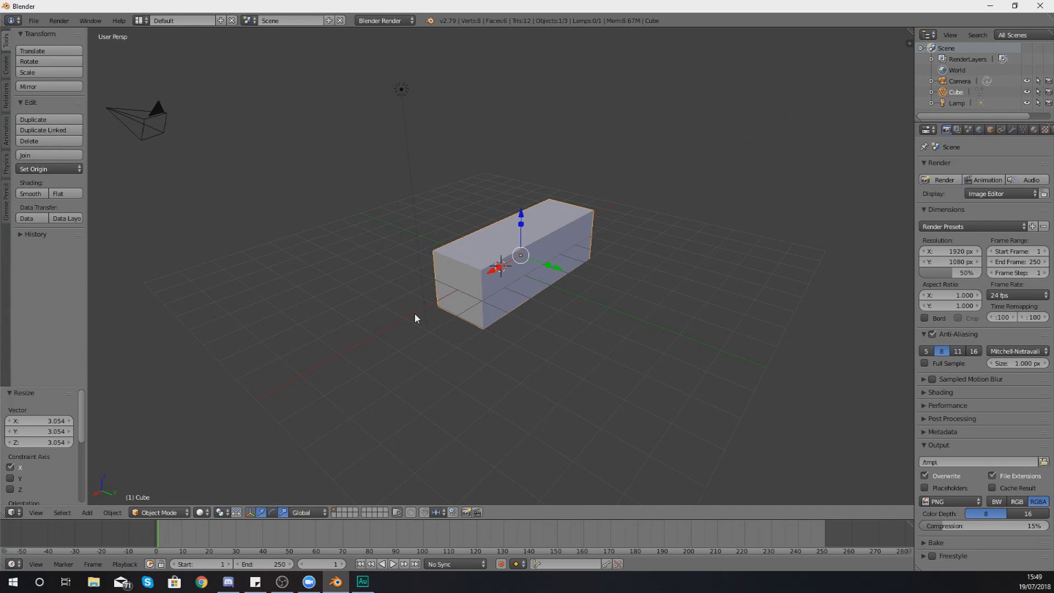
key("s")
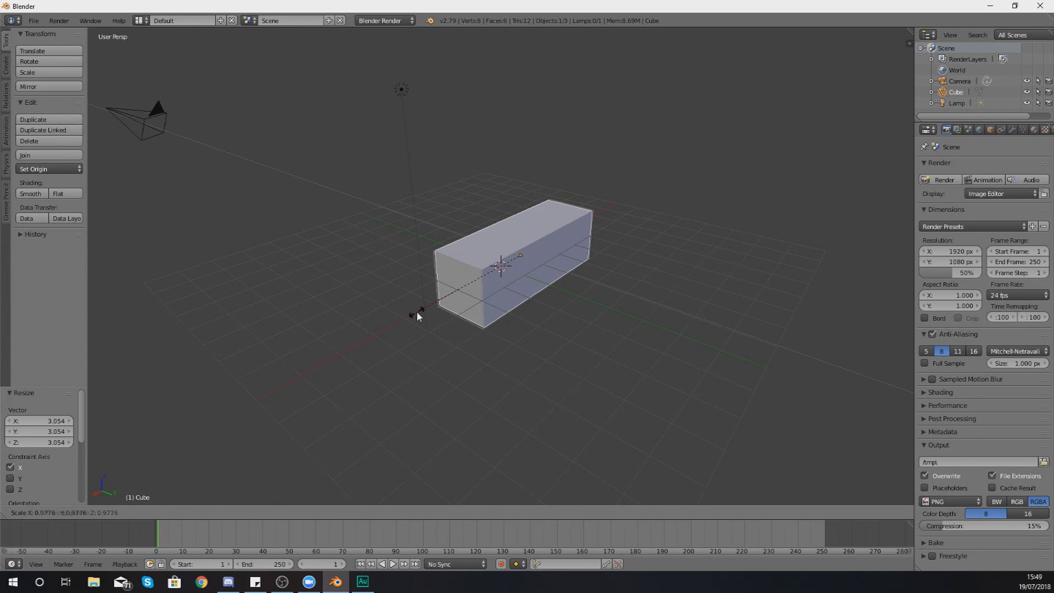
key("y")
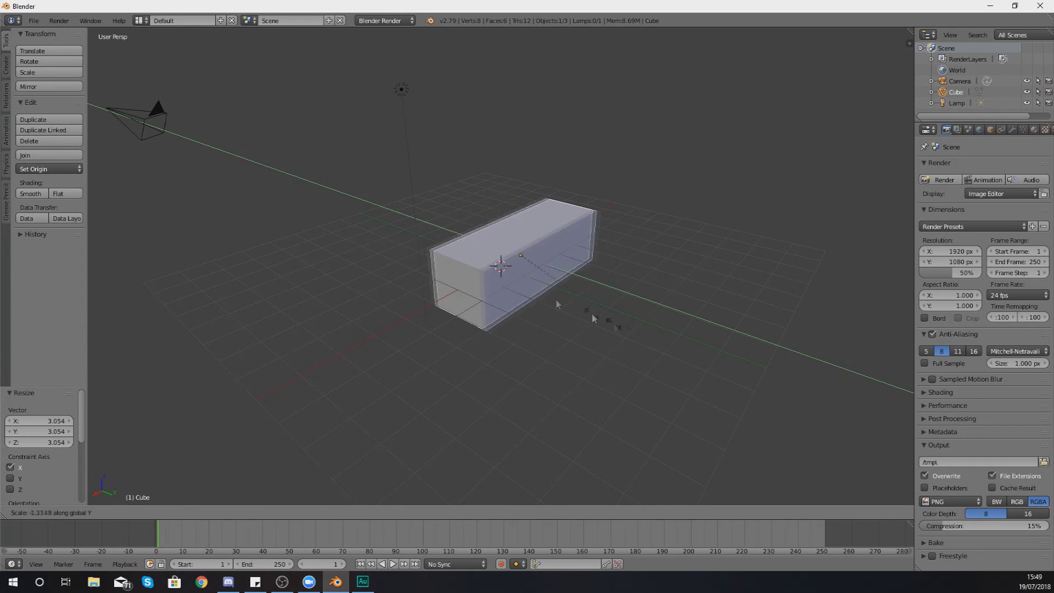
left_click(701, 362)
- Flatten the block by scaling it by a factor of about -0.446 along global Z
key("s")
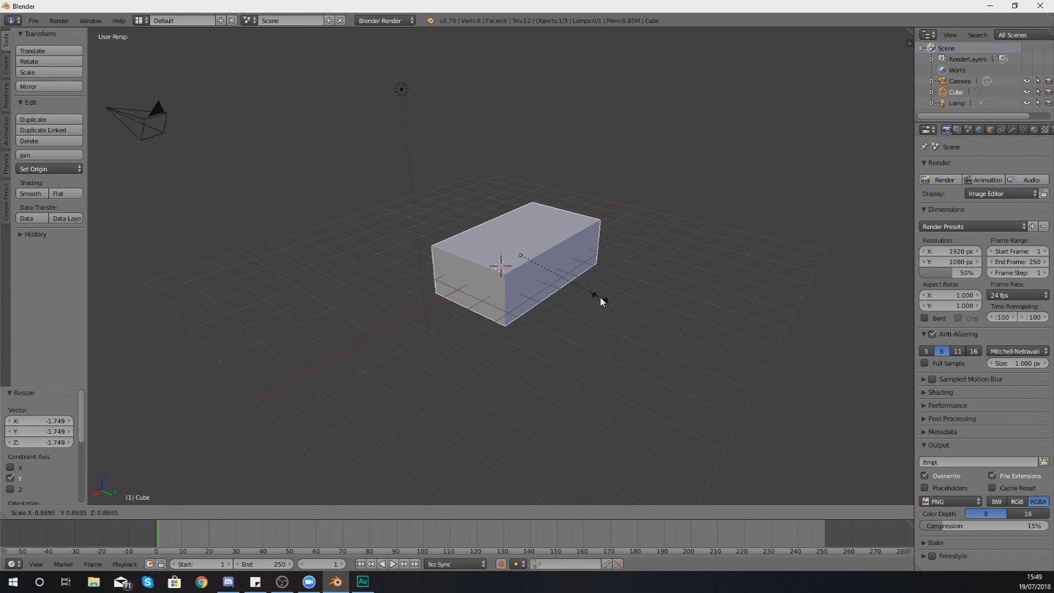
key("z")
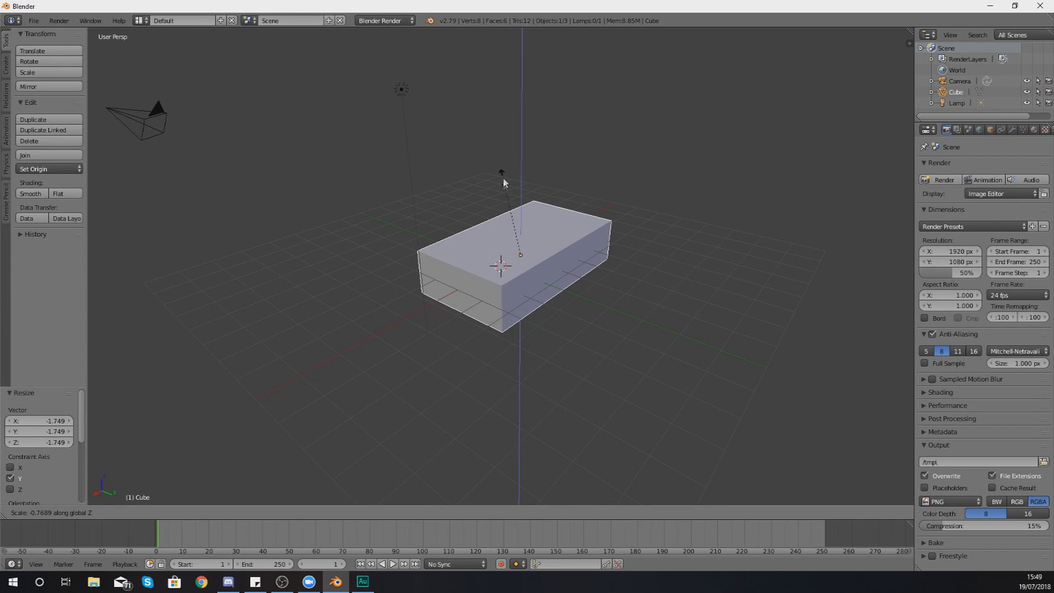
left_click(515, 213)
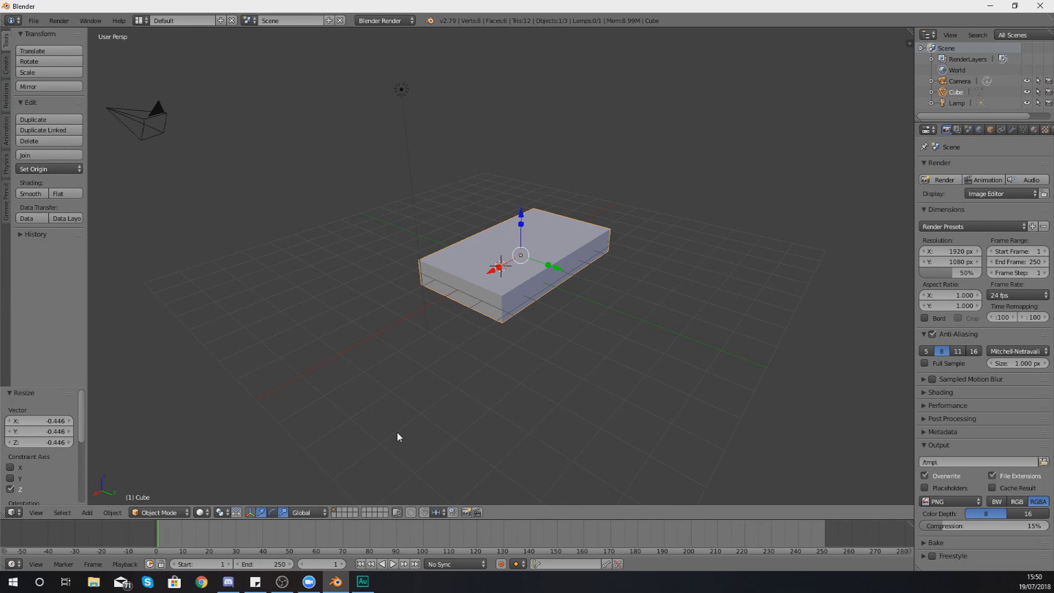
- Move the flattened block about 1.238 along the global X axis
key("g")
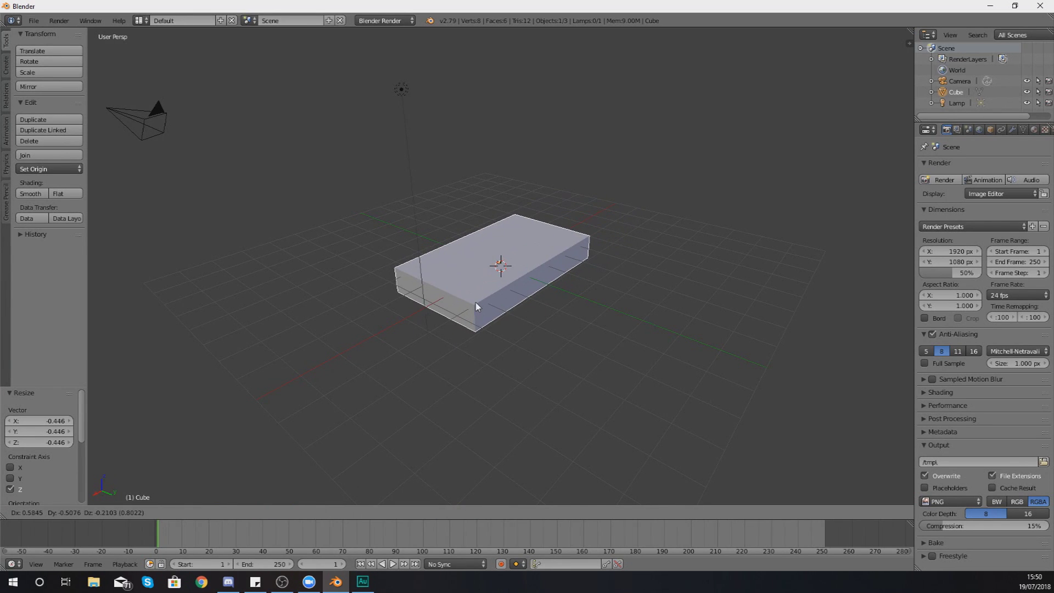
key("x")
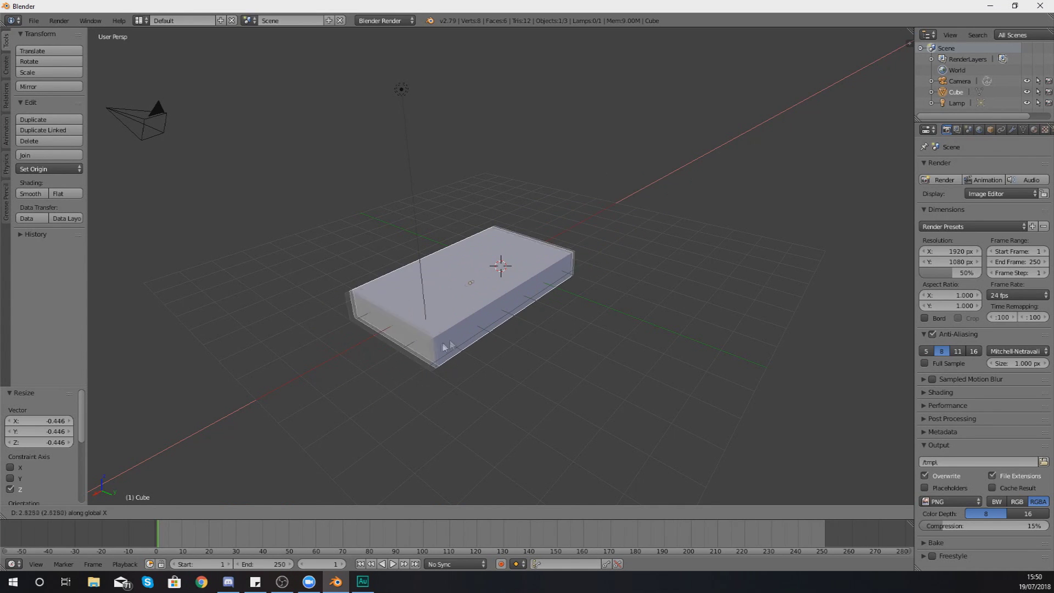
left_click(481, 326)
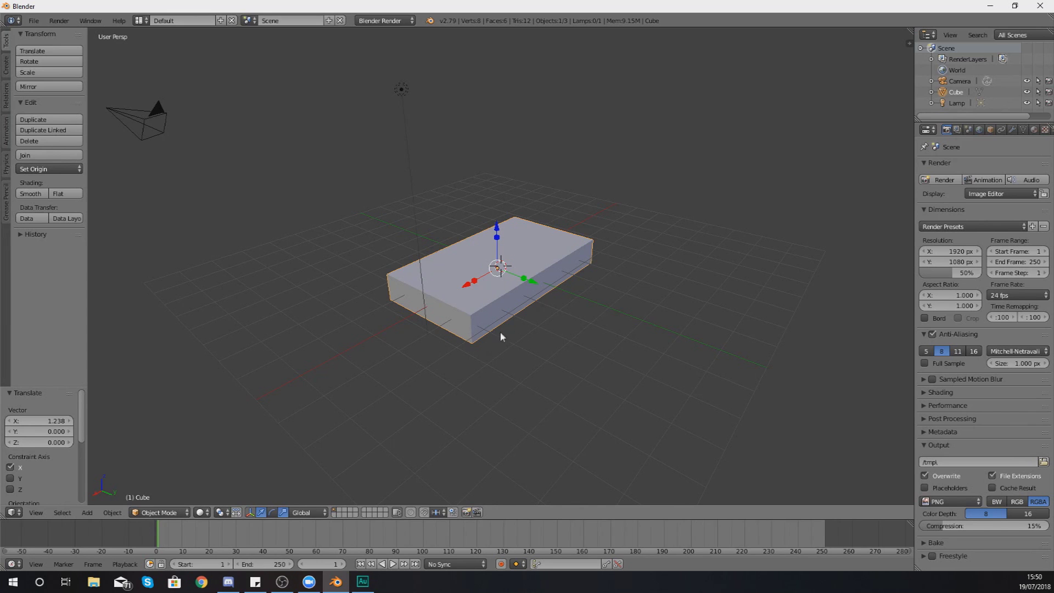
- Display the rotation manipulator and try rotating the block freely, and about its local X axis by 90 and 90180352 degrees
left_click(271, 511)
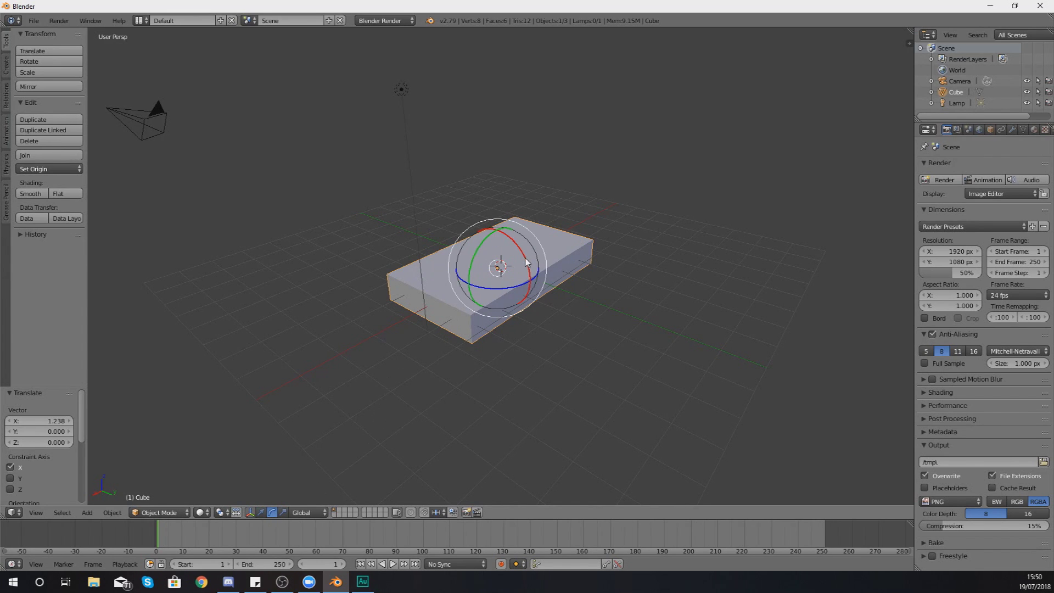
left_click_drag(526, 262, 433, 218)
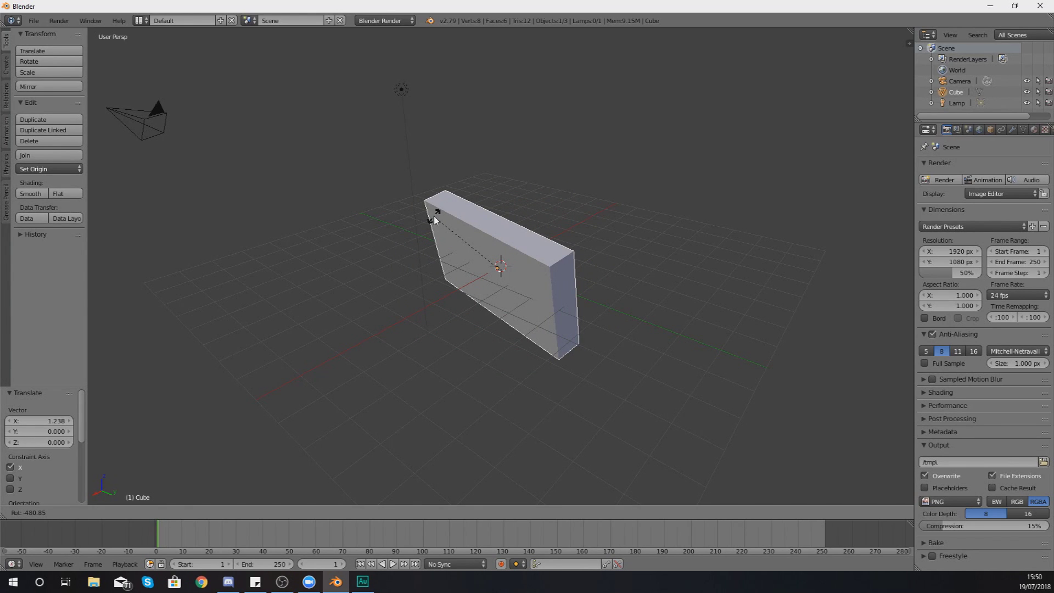
left_click_drag(433, 220, 468, 280)
key("x")
key("x")
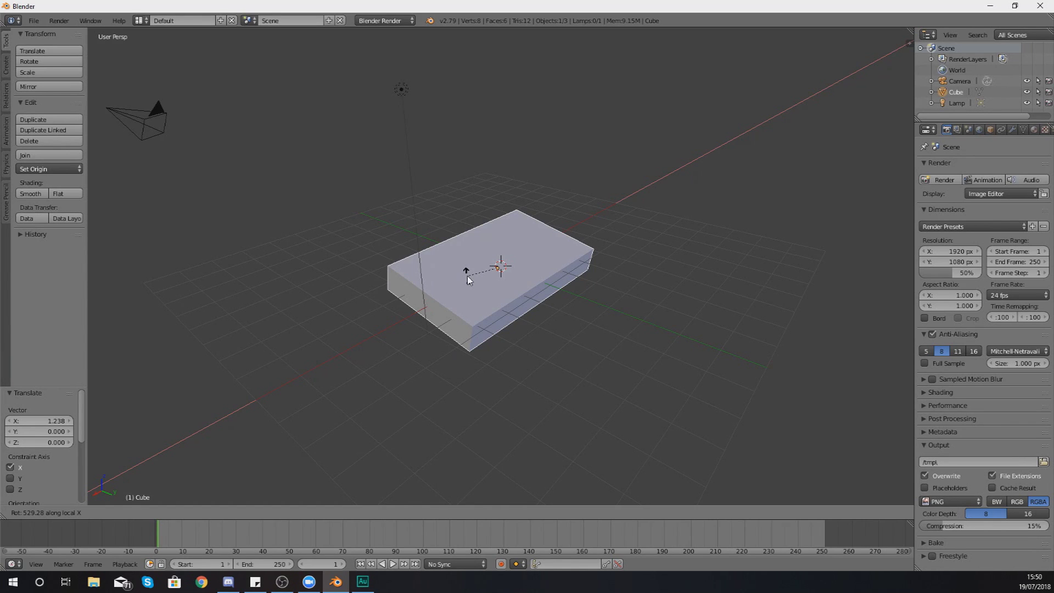
type("90")
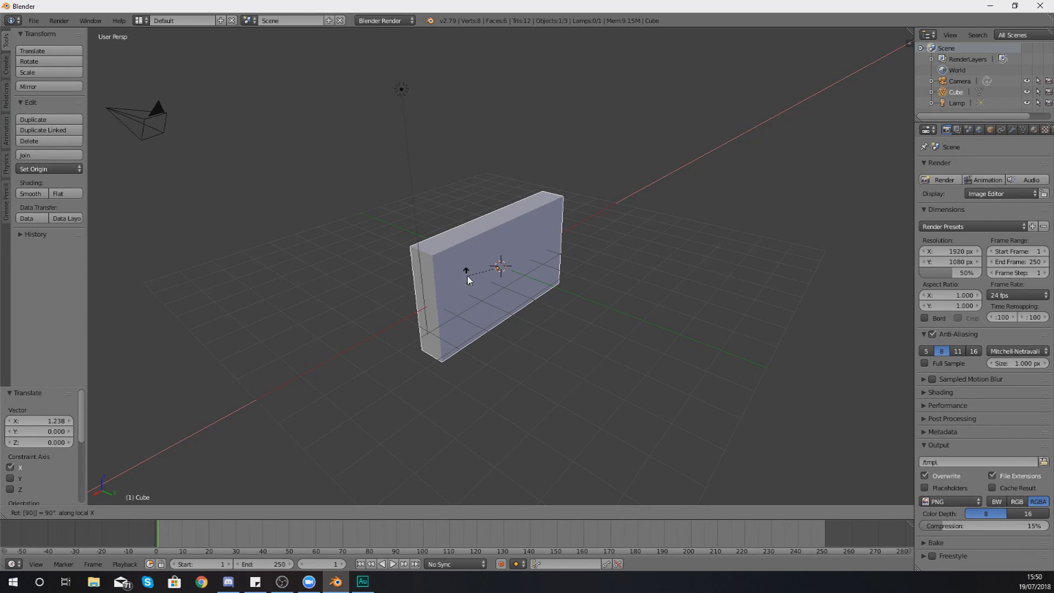
type("180352")
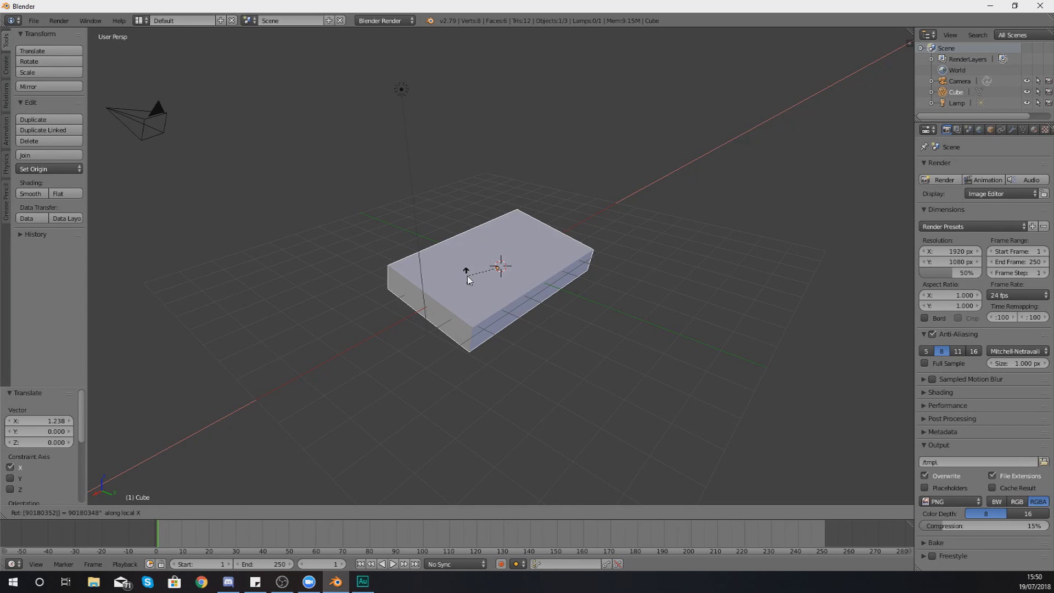
key("Return")
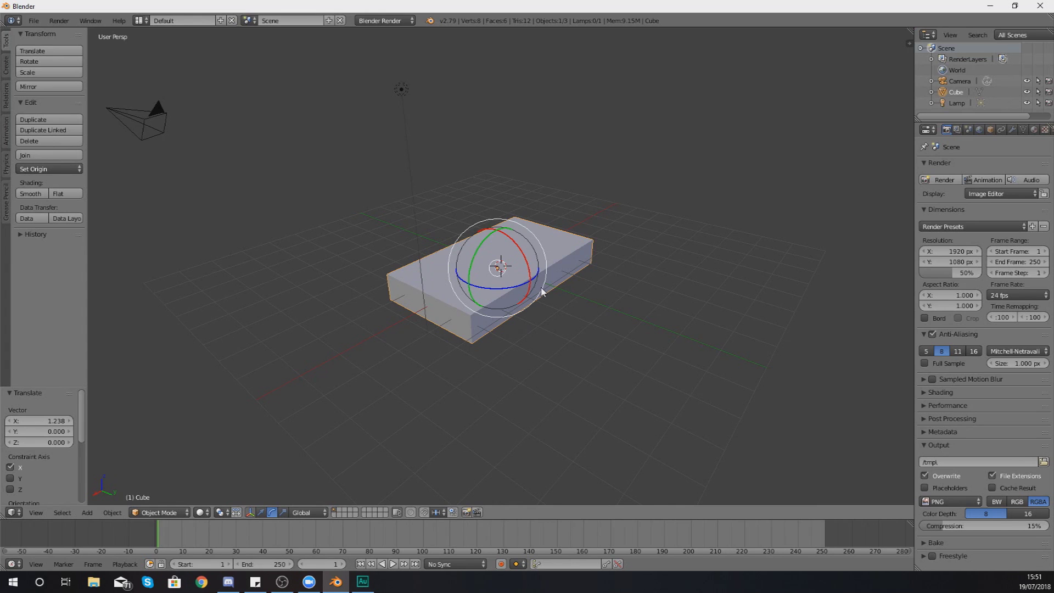
- Show the block's transform properties and set its X scale to 5.744 and its X location to -2.15531
key("n")
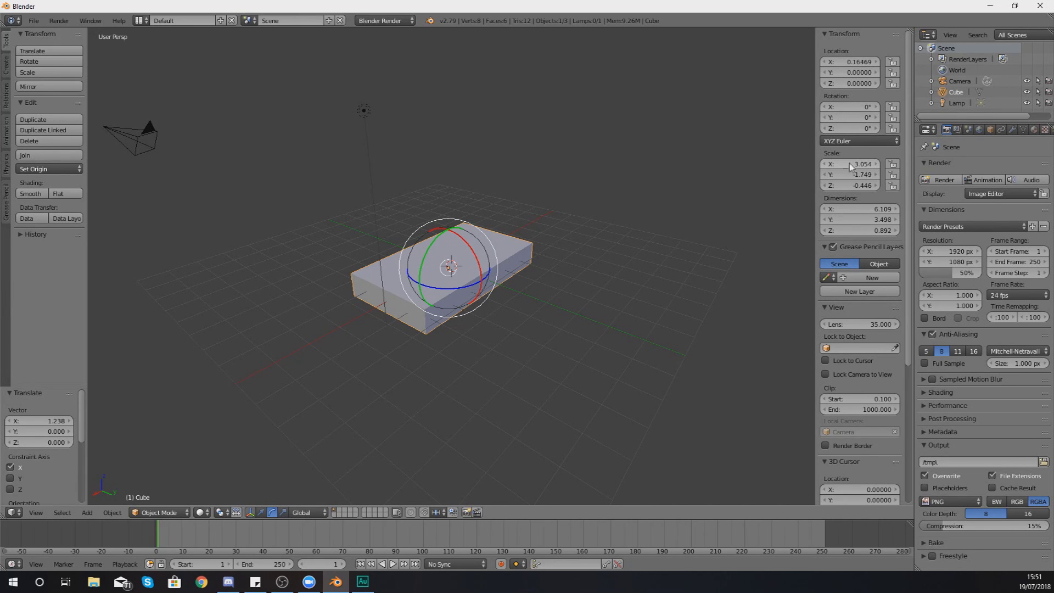
left_click_drag(853, 164, 958, 165)
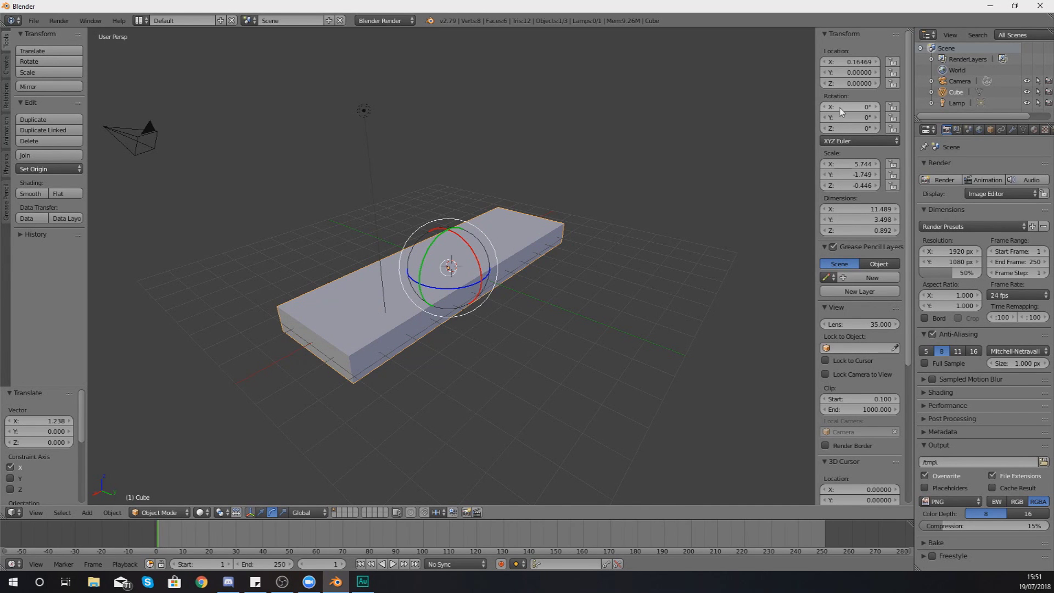
mouse_move(850, 64)
left_mouse_down()
mouse_move(883, 63)
mouse_move(824, 63)
mouse_move(884, 63)
mouse_move(865, 73)
left_mouse_up()
- Try a Y location of 546456 for the block and reset it to 0
left_click(864, 73)
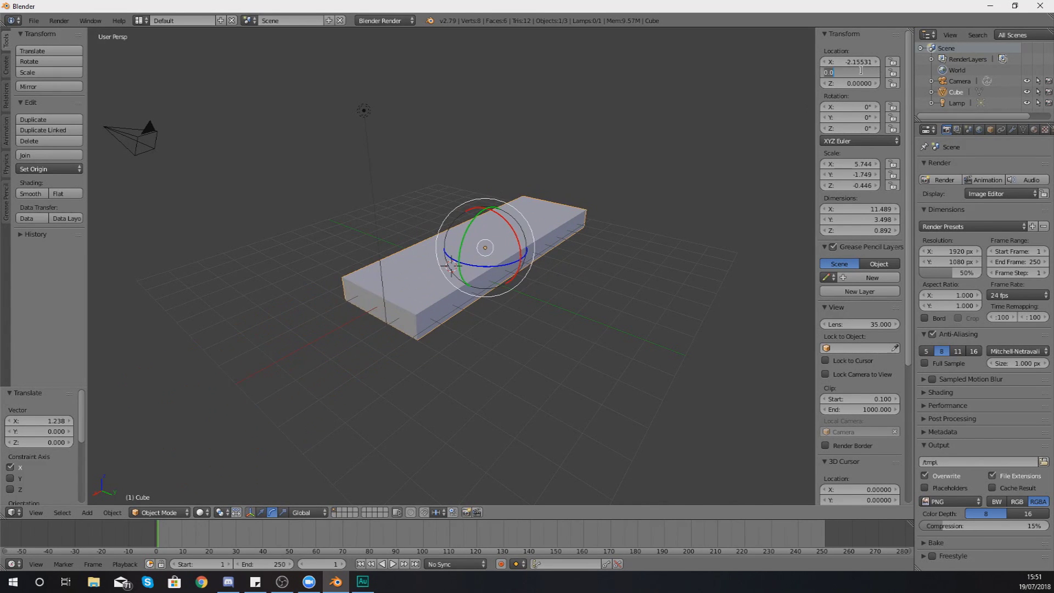
type("546456")
key("Return")
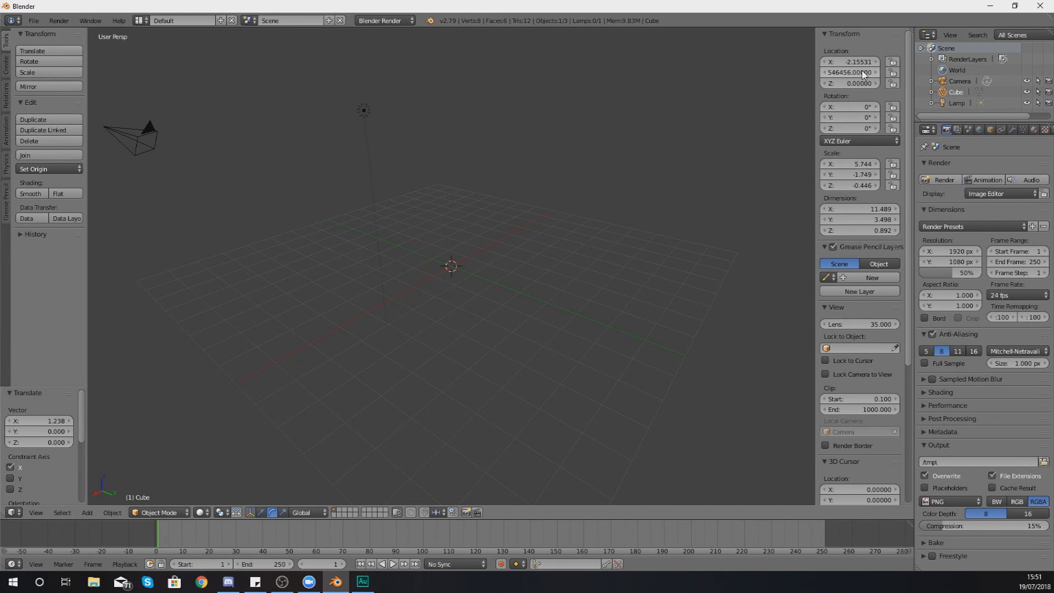
left_click(864, 73)
type("0")
key("Return")
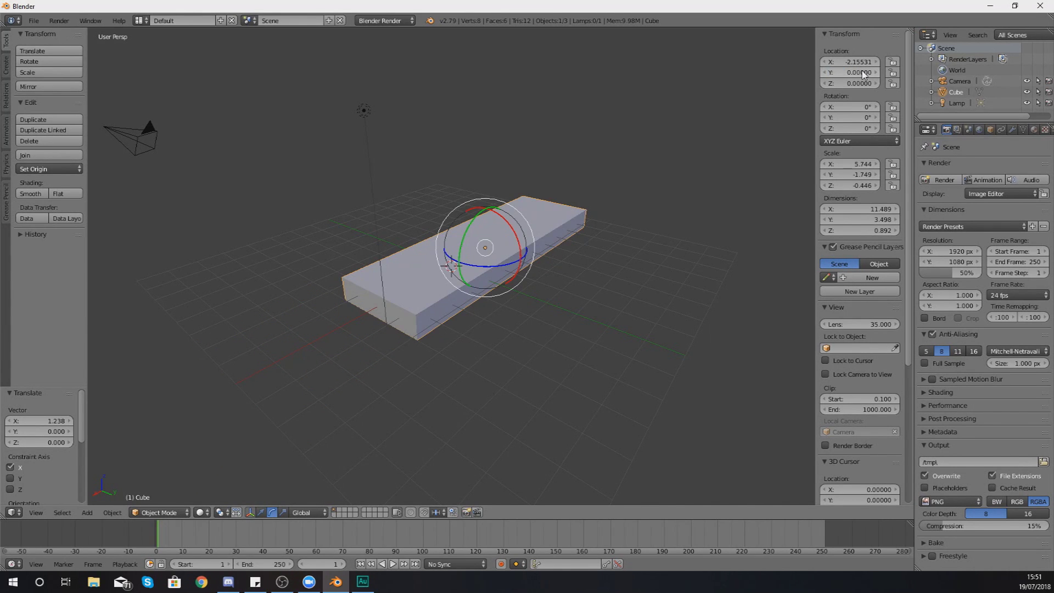